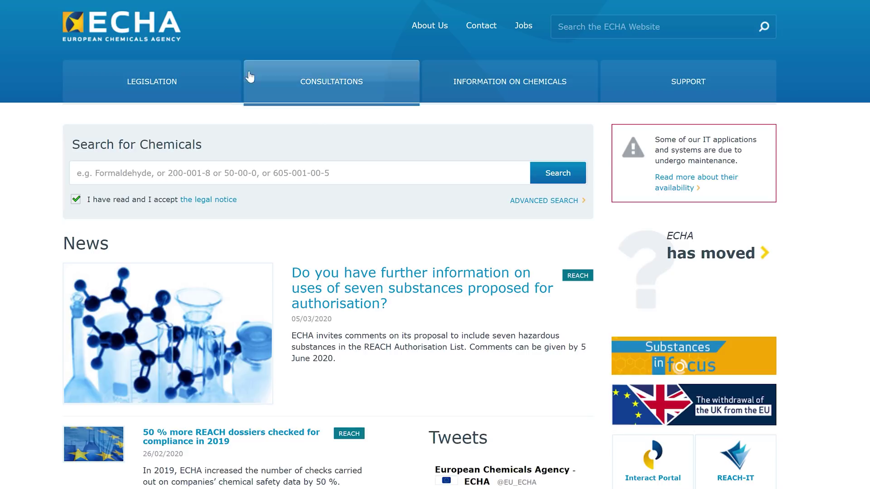
Step: Open the EU chemicals legislation finder (EUCLEF) from the REACH legislation links
{"action": "mouse_move", "coordinate": [162, 81]}
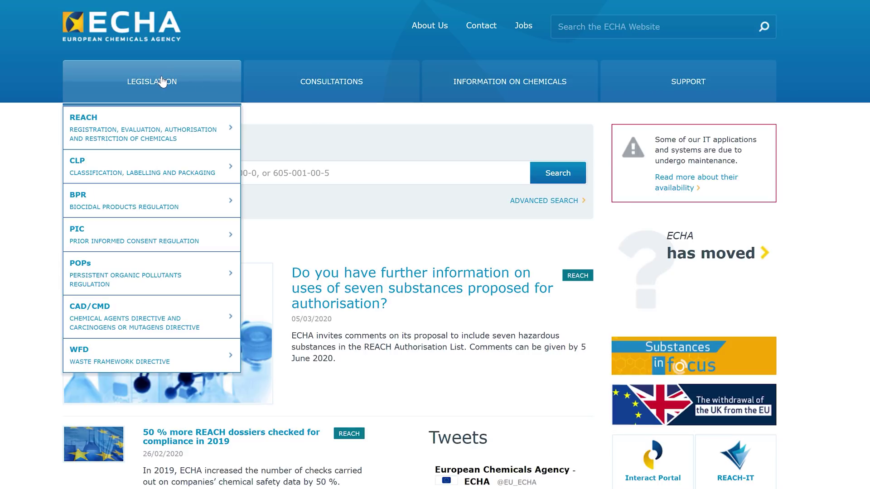
{"action": "mouse_move", "coordinate": [171, 126]}
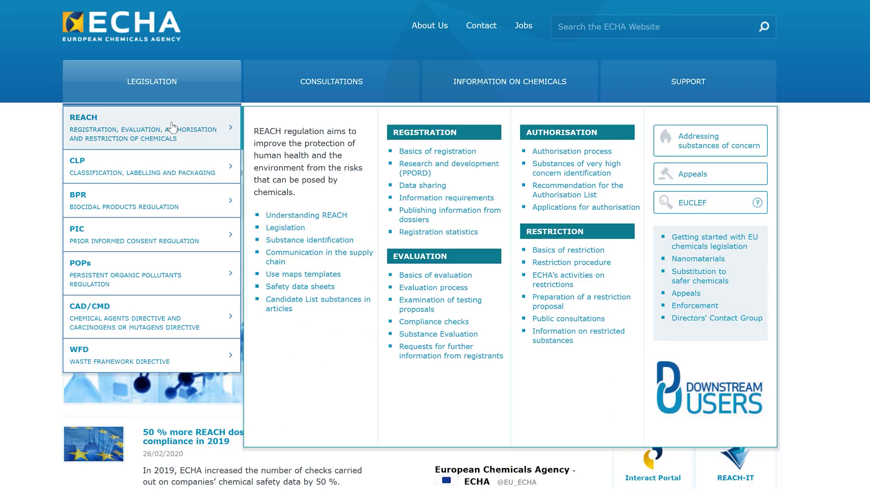
{"action": "left_click", "coordinate": [701, 204]}
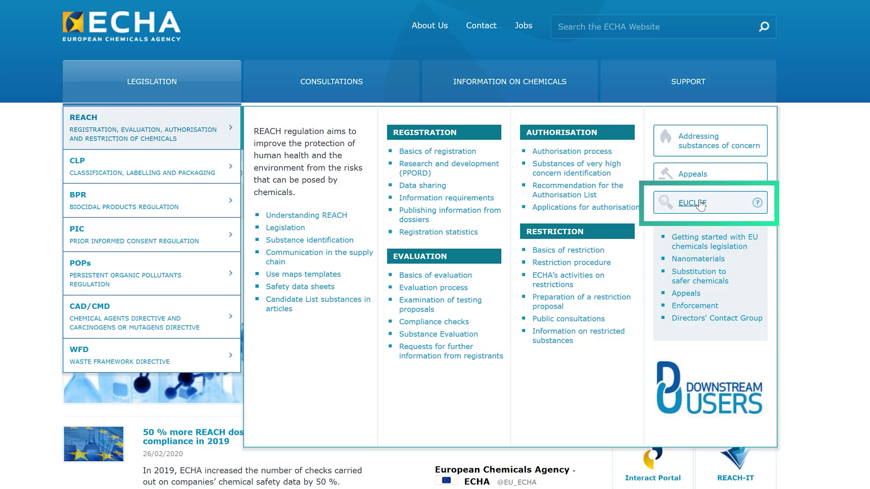
{"action": "left_click", "coordinate": [698, 207]}
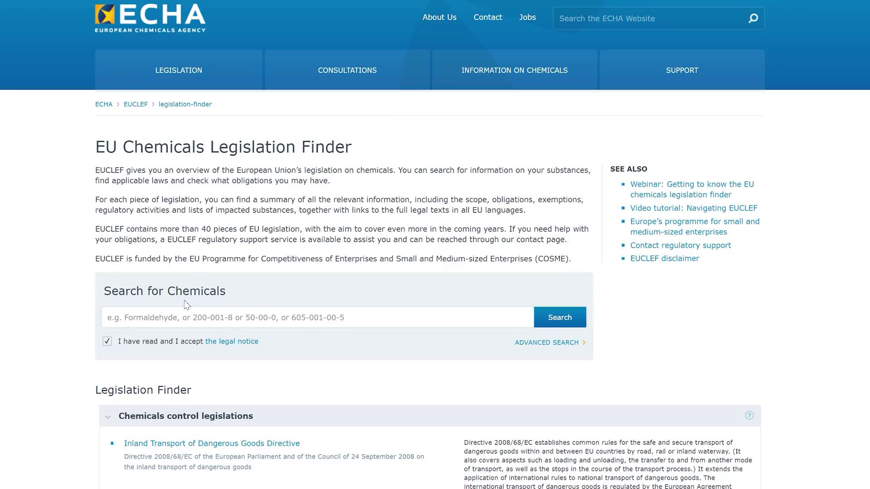
Step: Look through the Legislation Finder's groups, from chemicals control to environmental legislation on air, industrial emissions, waste and water
{"action": "scroll", "coordinate": [186, 306], "scroll_direction": "down", "scroll_amount": 3}
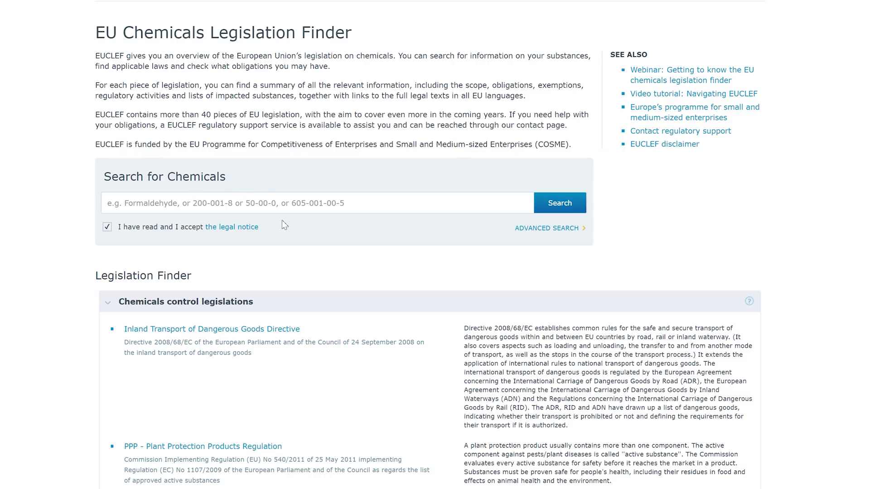
{"action": "scroll", "coordinate": [284, 226], "scroll_direction": "down", "scroll_amount": 10}
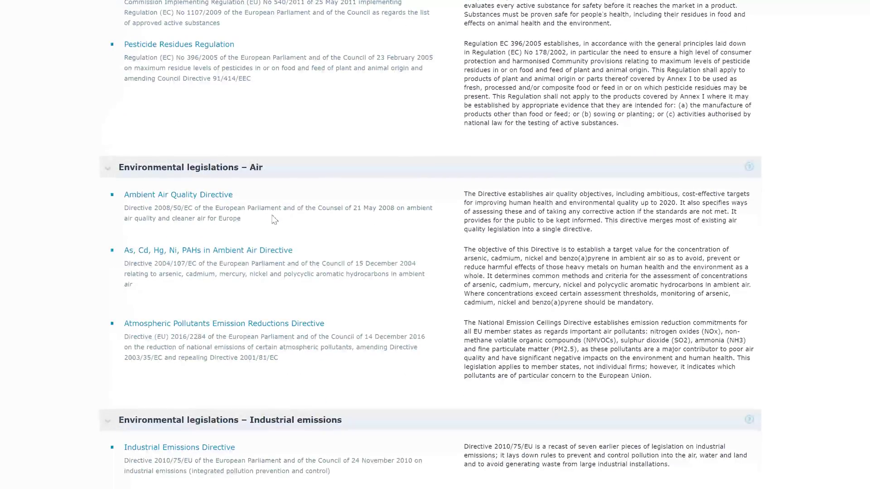
{"action": "scroll", "coordinate": [277, 222], "scroll_direction": "down", "scroll_amount": 4}
{"action": "scroll", "coordinate": [274, 219], "scroll_direction": "down", "scroll_amount": 6}
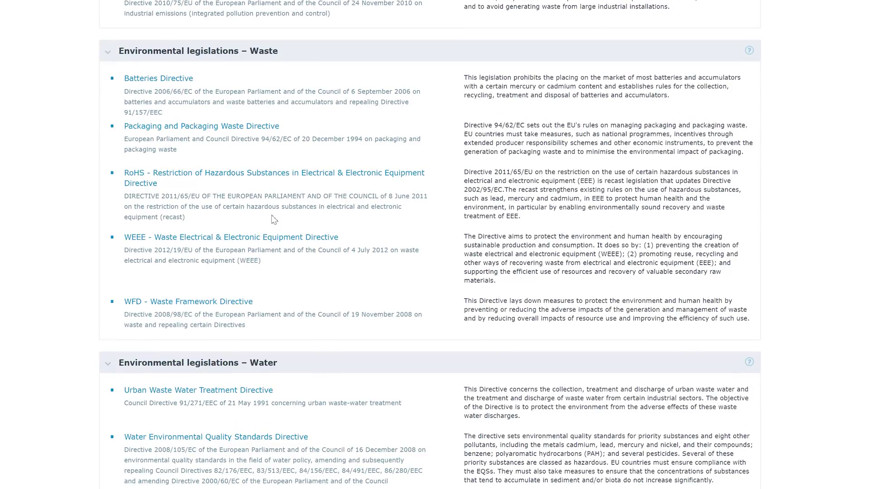
{"action": "scroll", "coordinate": [275, 220], "scroll_direction": "up", "scroll_amount": 15}
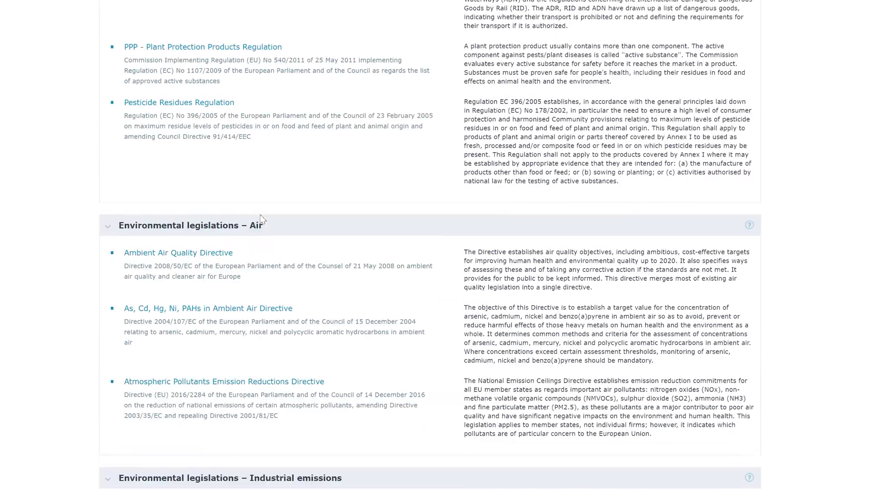
{"action": "scroll", "coordinate": [262, 220], "scroll_direction": "up", "scroll_amount": 6}
{"action": "scroll", "coordinate": [252, 217], "scroll_direction": "down", "scroll_amount": 6}
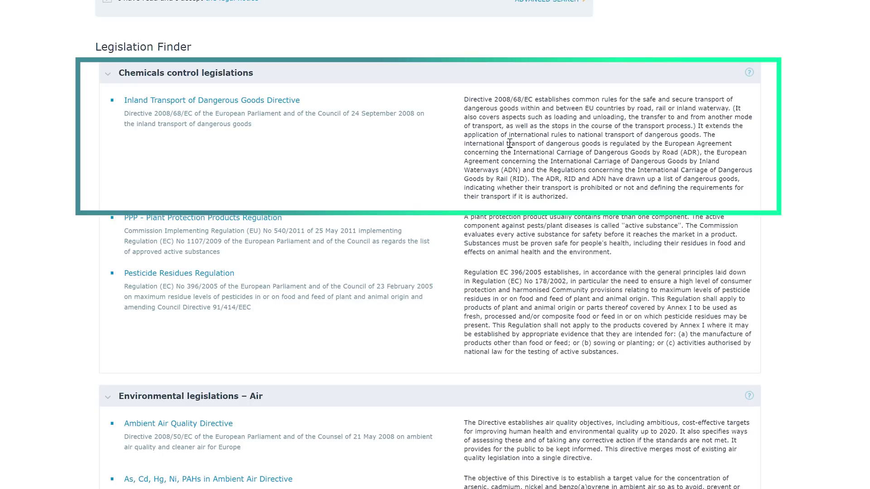
Step: Open the Inland Transport of Dangerous Goods Directive and review its section links, legislation links and substance lists
{"action": "left_click", "coordinate": [223, 104]}
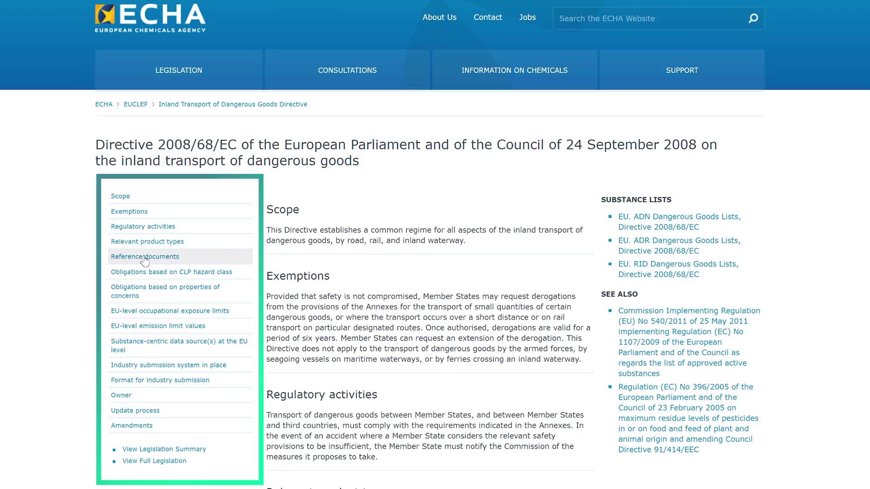
{"action": "scroll", "coordinate": [144, 262], "scroll_direction": "down", "scroll_amount": 3}
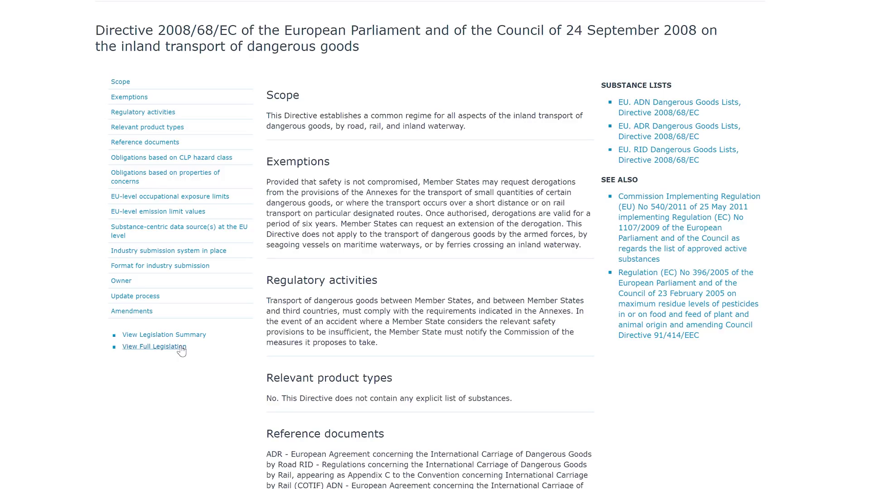
{"action": "scroll", "coordinate": [196, 347], "scroll_direction": "up", "scroll_amount": 3}
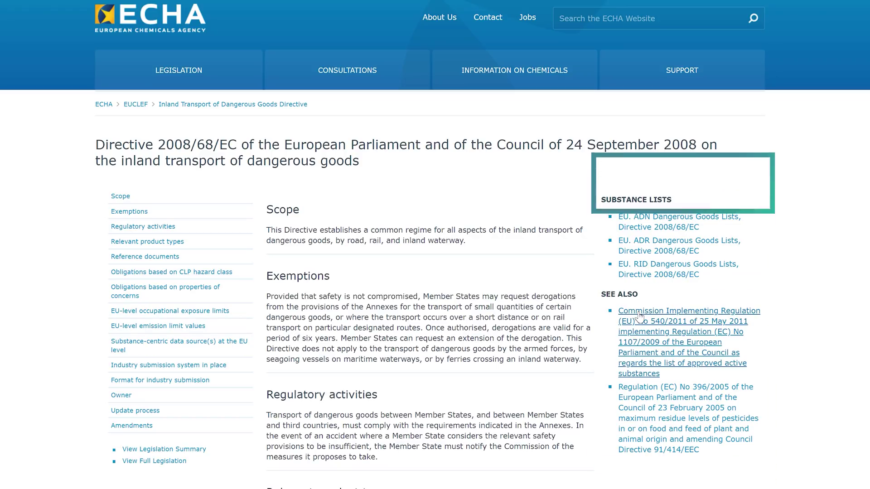
Step: Open the EU. ADN Dangerous Goods Lists substance list for Directive 2008/68/EC and view its substance table
{"action": "left_click", "coordinate": [670, 231]}
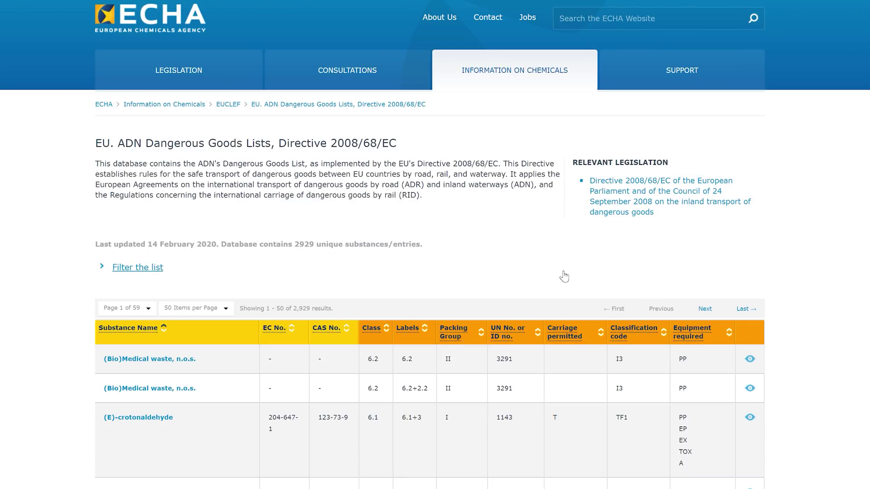
{"action": "scroll", "coordinate": [564, 276], "scroll_direction": "down", "scroll_amount": 2}
{"action": "scroll", "coordinate": [564, 277], "scroll_direction": "down", "scroll_amount": 1}
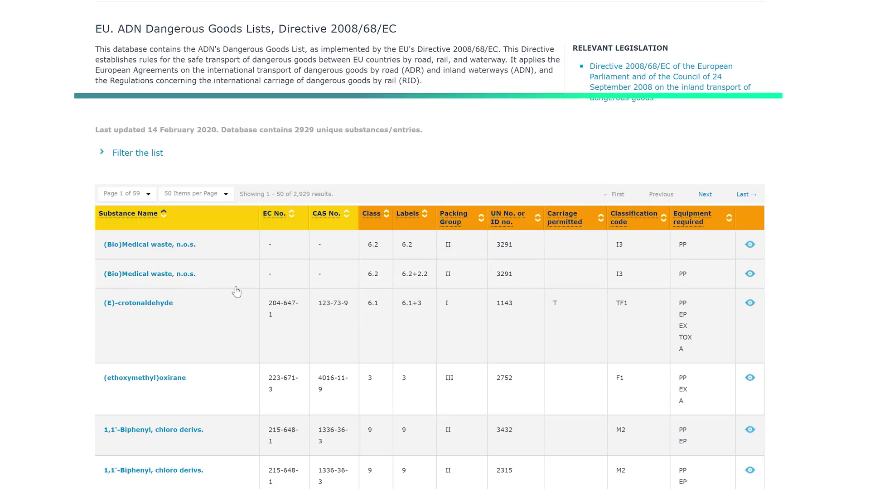
{"action": "scroll", "coordinate": [240, 288], "scroll_direction": "down", "scroll_amount": 3}
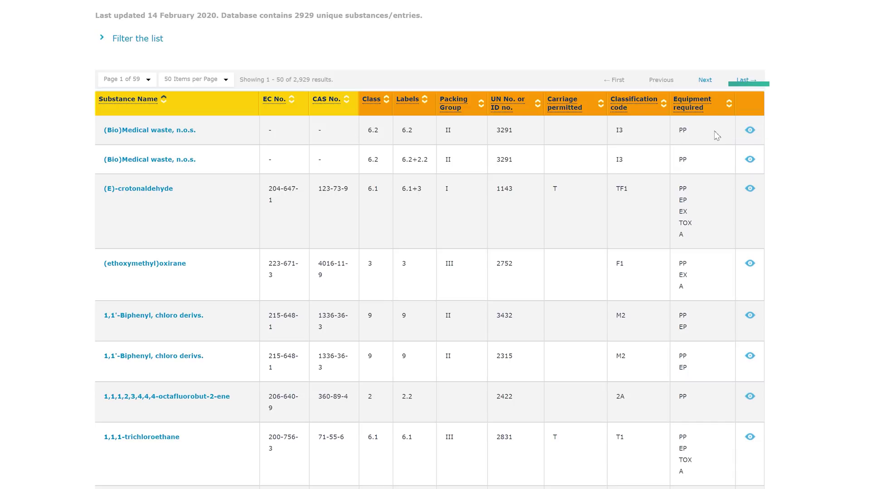
Step: Expand the substance list's filter options and make the Substance Identifier field ready for entry
{"action": "scroll", "coordinate": [658, 179], "scroll_direction": "up", "scroll_amount": 1}
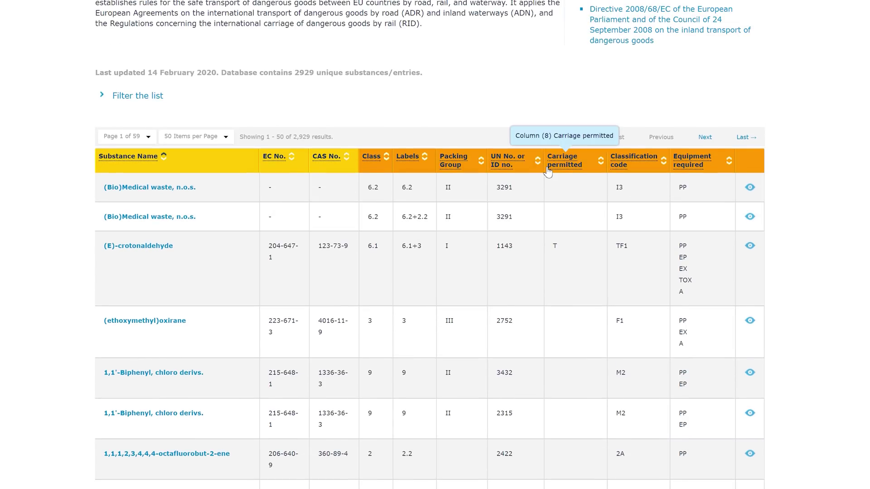
{"action": "left_click", "coordinate": [131, 105]}
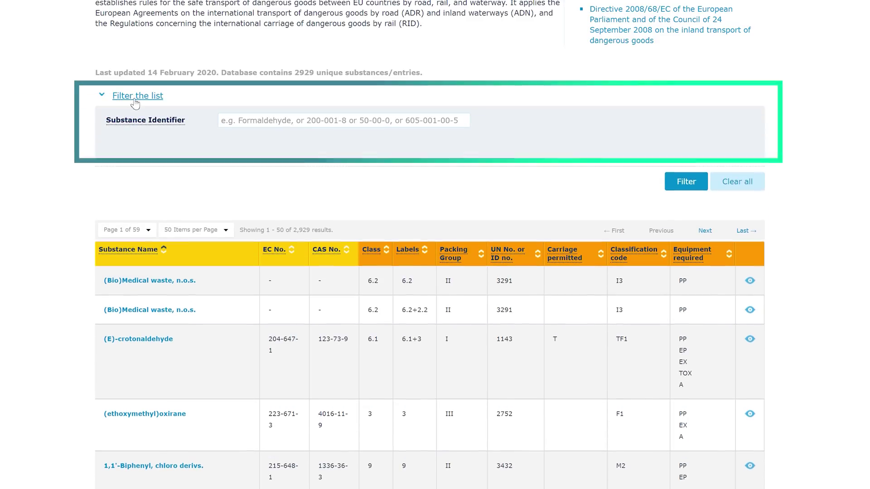
{"action": "left_click", "coordinate": [229, 121]}
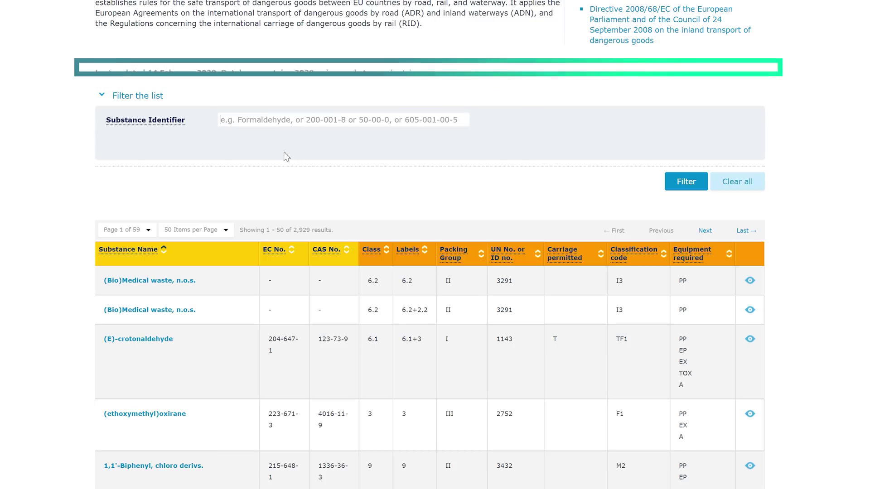
Step: Look through the first page of substances down to the export options, and read the Class column's description
{"action": "scroll", "coordinate": [286, 157], "scroll_direction": "down", "scroll_amount": 20}
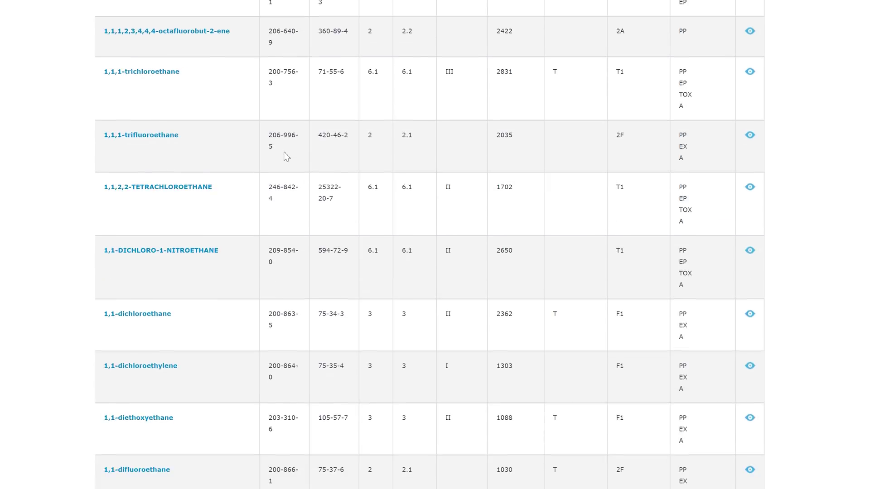
{"action": "scroll", "coordinate": [286, 156], "scroll_direction": "down", "scroll_amount": 20}
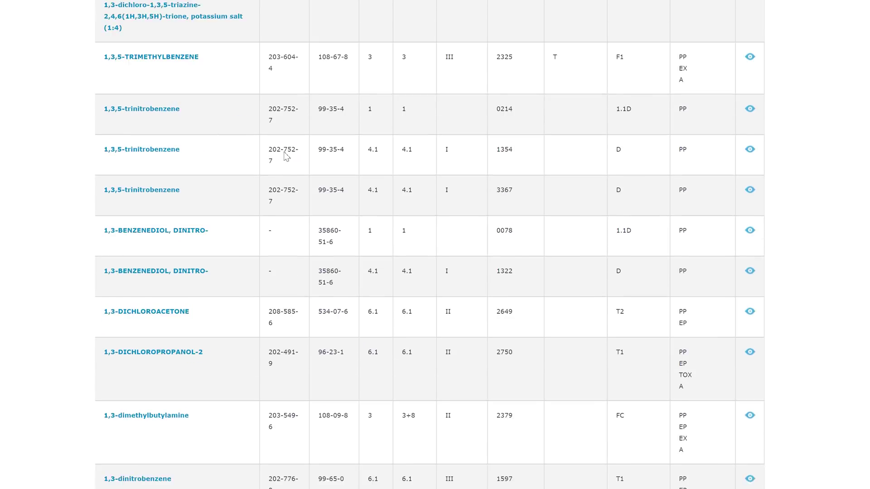
{"action": "scroll", "coordinate": [287, 156], "scroll_direction": "down", "scroll_amount": 10}
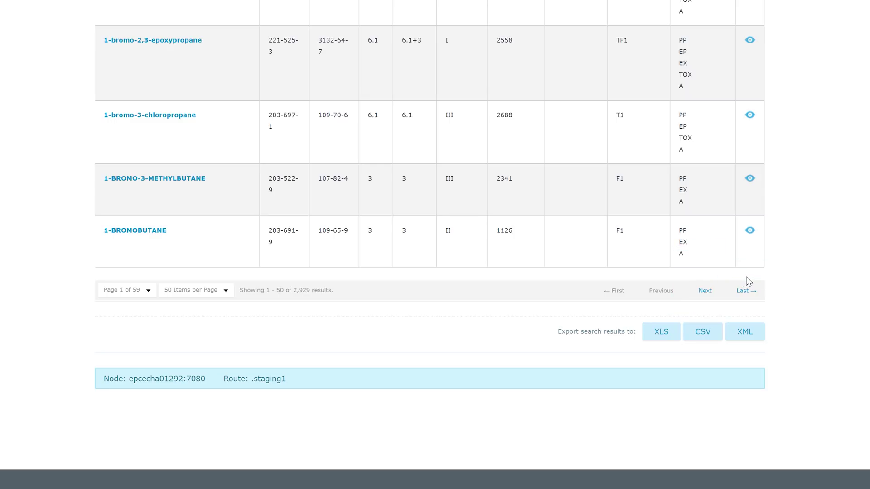
{"action": "scroll", "coordinate": [749, 282], "scroll_direction": "up", "scroll_amount": 20}
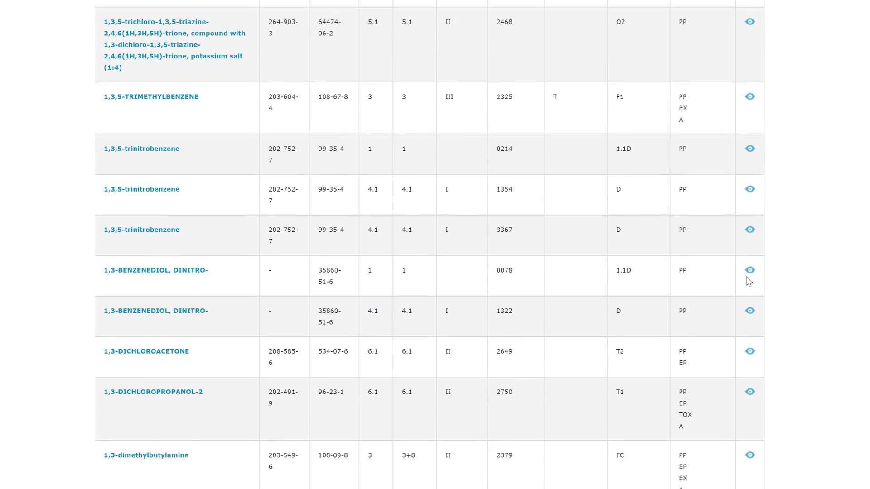
{"action": "scroll", "coordinate": [749, 282], "scroll_direction": "up", "scroll_amount": 20}
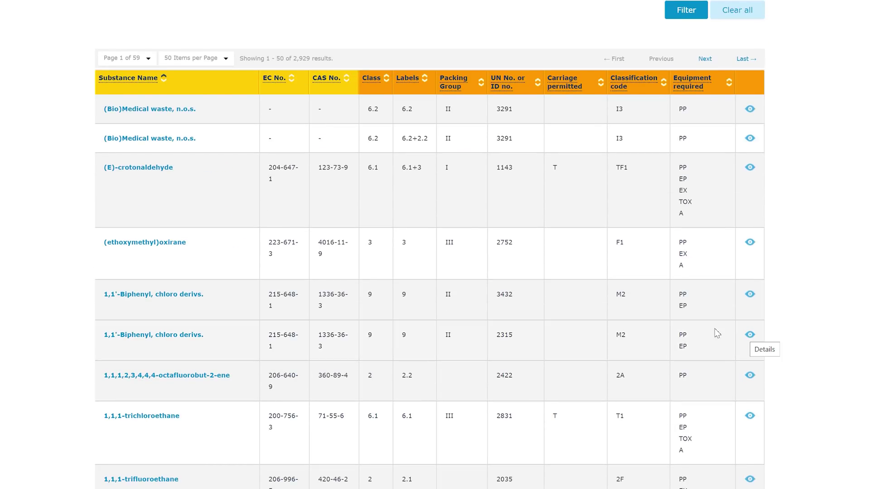
{"action": "left_click", "coordinate": [382, 84]}
{"action": "mouse_move", "coordinate": [381, 83]}
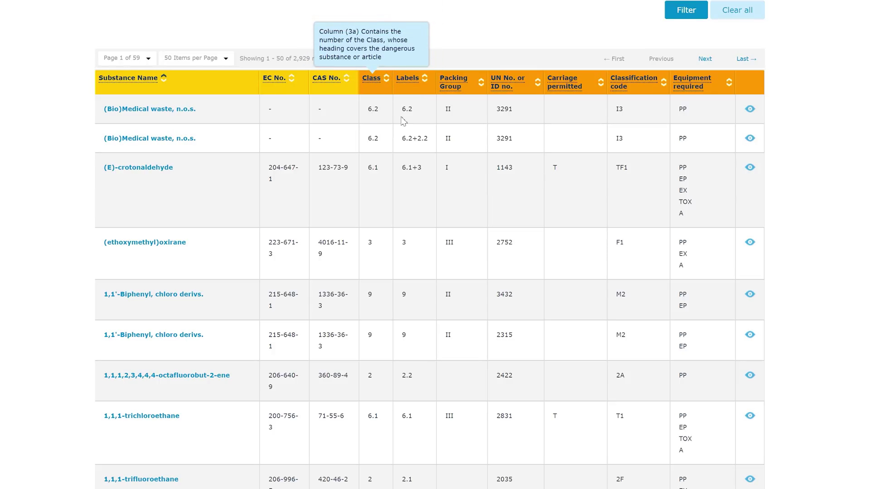
Step: Find 1,1-difluoroethane in the substance table and open its Substance Infocard
{"action": "scroll", "coordinate": [390, 136], "scroll_direction": "down", "scroll_amount": 5}
{"action": "scroll", "coordinate": [360, 218], "scroll_direction": "down", "scroll_amount": 6}
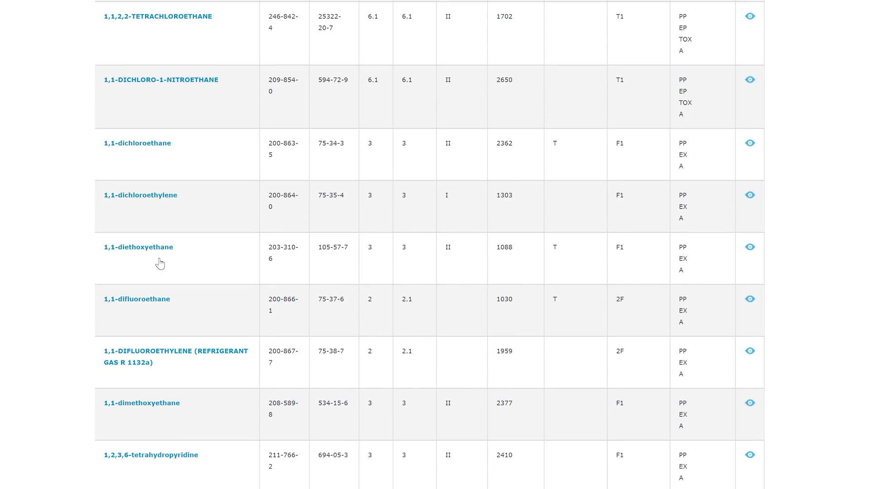
{"action": "left_click", "coordinate": [160, 300]}
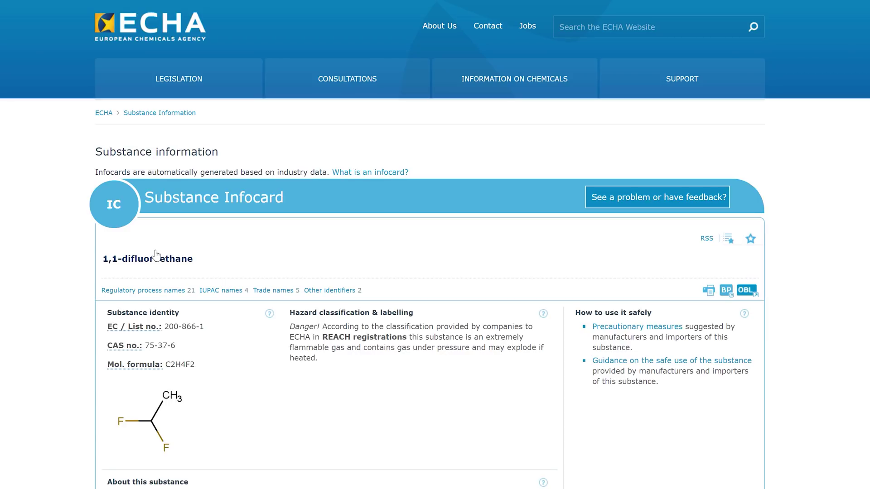
Step: Show the other chemical legislations in the infocard's Regulatory context and examine the Inland Transport of Dangerous Goods entries
{"action": "scroll", "coordinate": [287, 309], "scroll_direction": "down", "scroll_amount": 10}
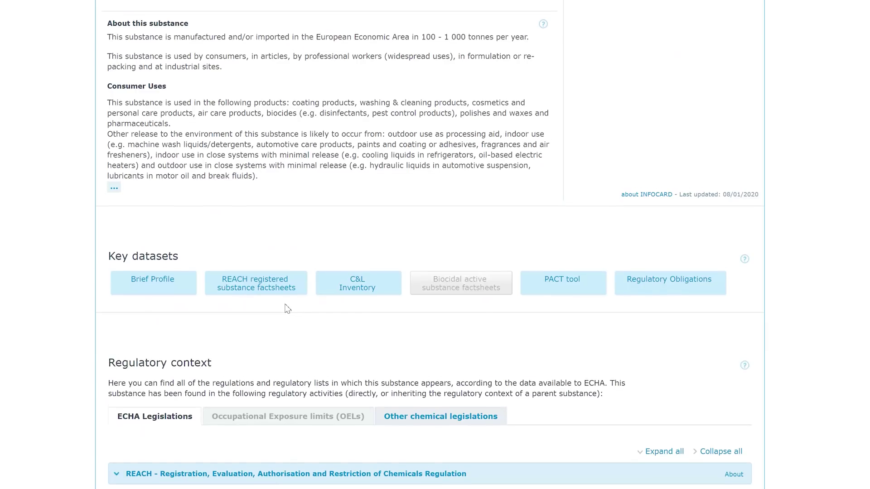
{"action": "scroll", "coordinate": [287, 308], "scroll_direction": "down", "scroll_amount": 4}
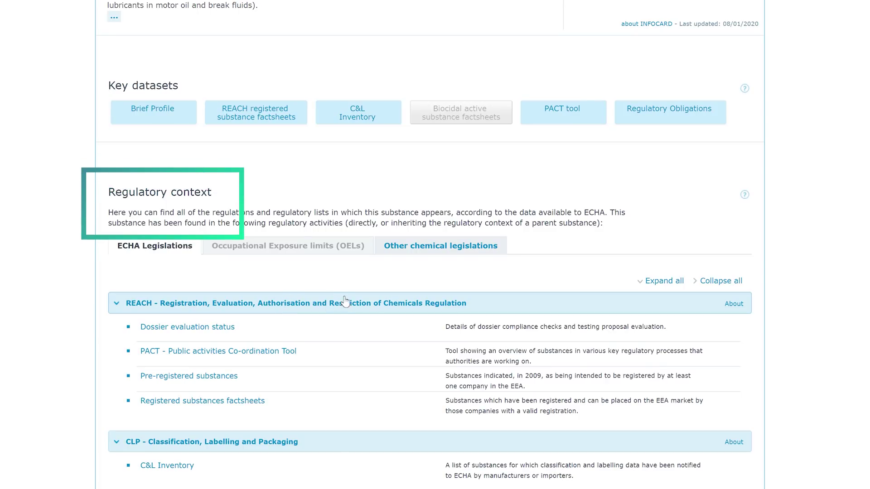
{"action": "left_click", "coordinate": [421, 251]}
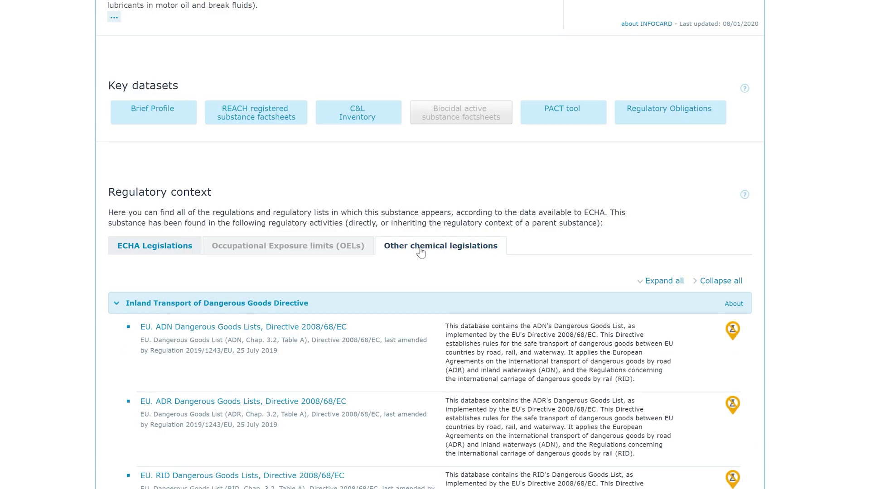
{"action": "scroll", "coordinate": [421, 268], "scroll_direction": "down", "scroll_amount": 2}
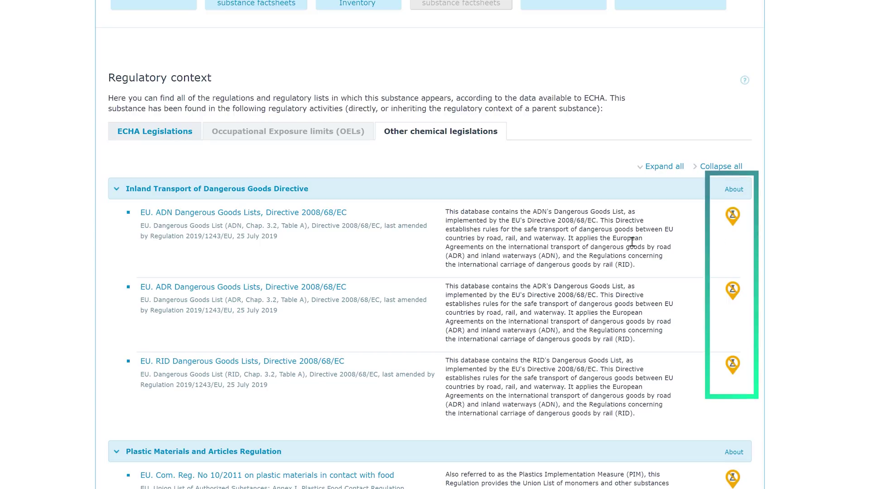
{"action": "mouse_move", "coordinate": [732, 217]}
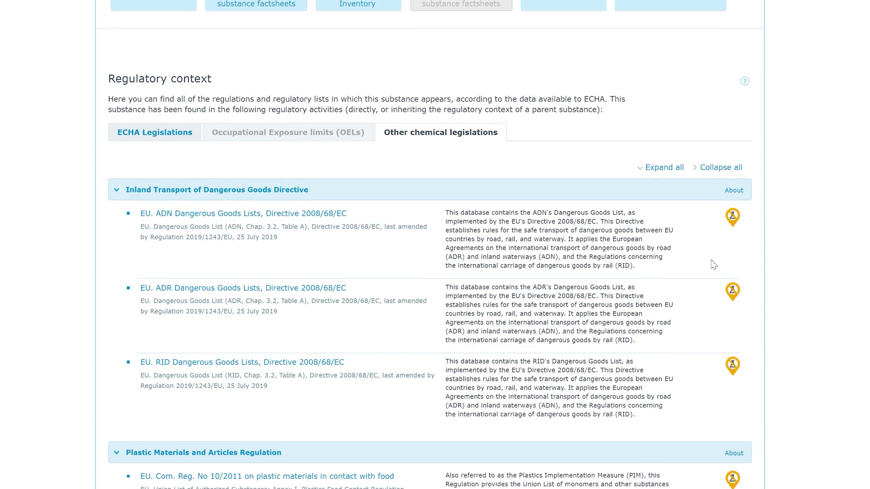
Step: Open the Substance Regulatory Obligations page for 1,1-difluoroethane from the infocard's header links
{"action": "scroll", "coordinate": [713, 265], "scroll_direction": "up", "scroll_amount": 5}
{"action": "scroll", "coordinate": [713, 265], "scroll_direction": "up", "scroll_amount": 10}
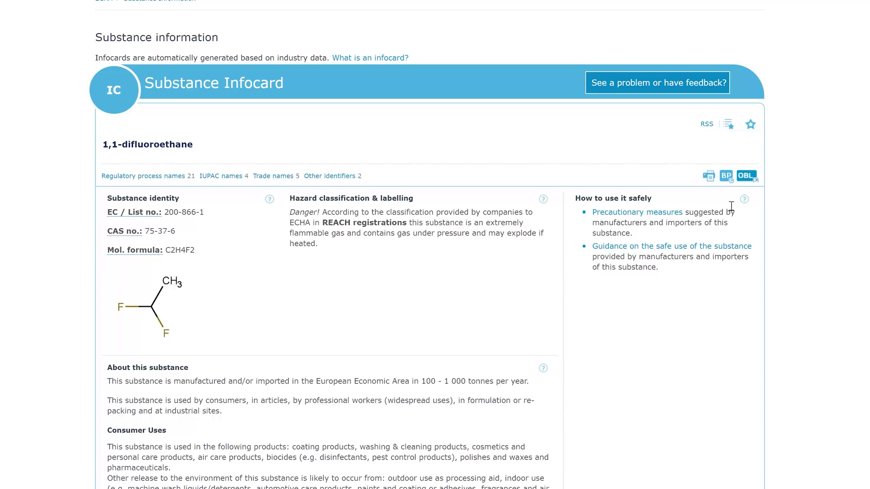
{"action": "left_click", "coordinate": [746, 179]}
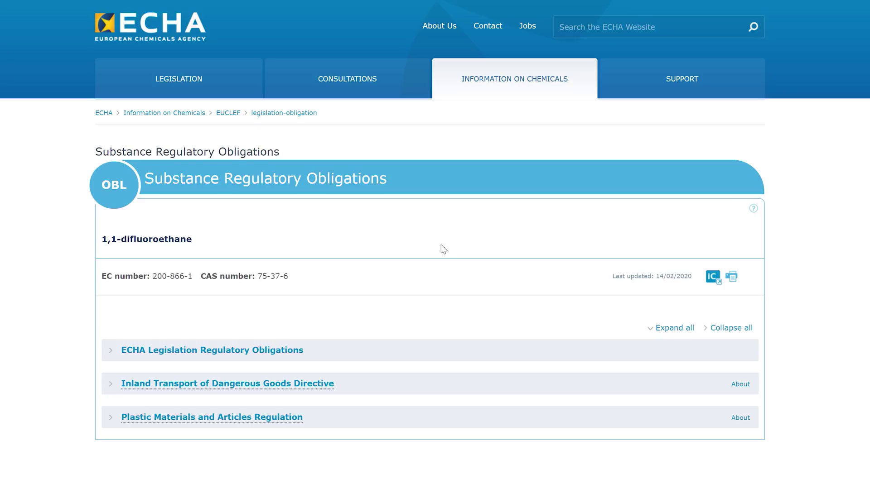
Step: Expand the Inland Transport of Dangerous Goods Directive obligations and view their ADN and ADR list data
{"action": "scroll", "coordinate": [439, 255], "scroll_direction": "down", "scroll_amount": 1}
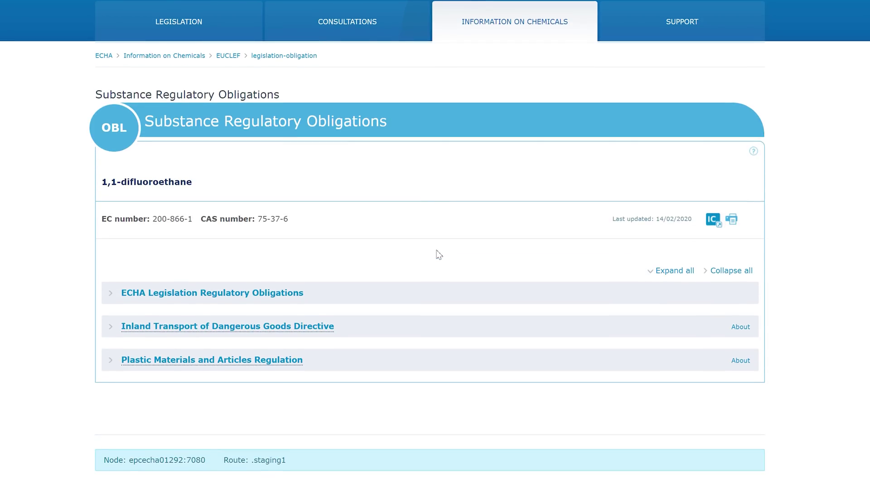
{"action": "left_click", "coordinate": [193, 328]}
{"action": "scroll", "coordinate": [193, 328], "scroll_direction": "down", "scroll_amount": 3}
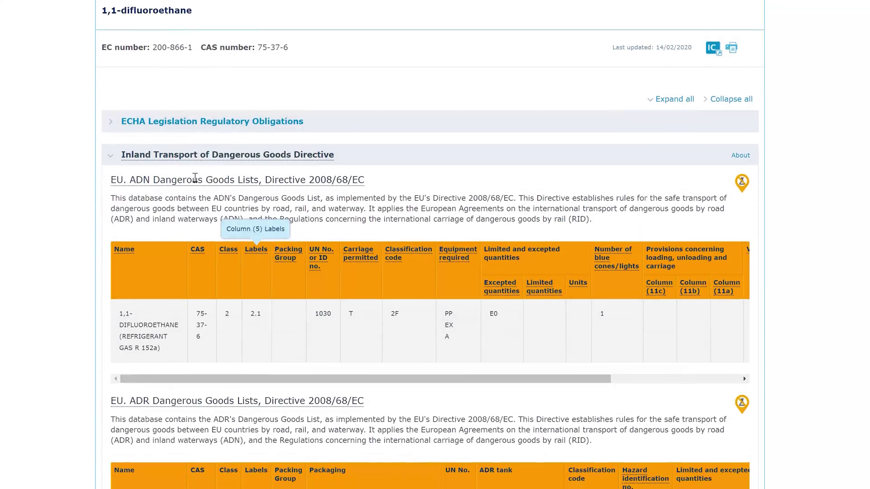
Step: Review the ADR and RID Dangerous Goods Lists and expand the Plastic Materials and Articles Regulation obligations
{"action": "scroll", "coordinate": [367, 190], "scroll_direction": "down", "scroll_amount": 6}
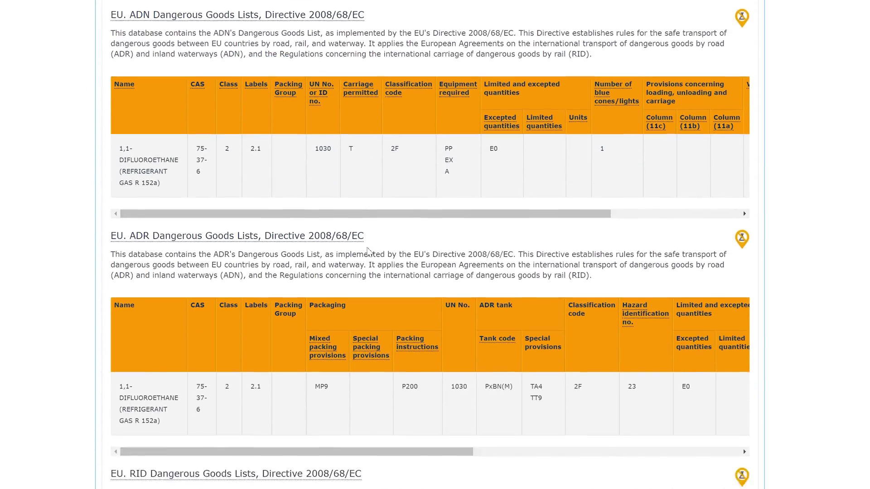
{"action": "scroll", "coordinate": [341, 270], "scroll_direction": "down", "scroll_amount": 6}
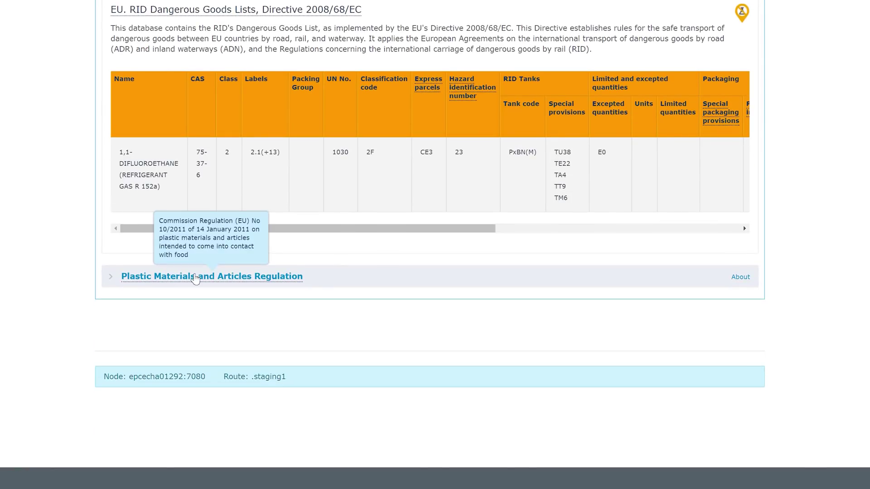
{"action": "left_click", "coordinate": [254, 272]}
{"action": "scroll", "coordinate": [272, 268], "scroll_direction": "down", "scroll_amount": 2}
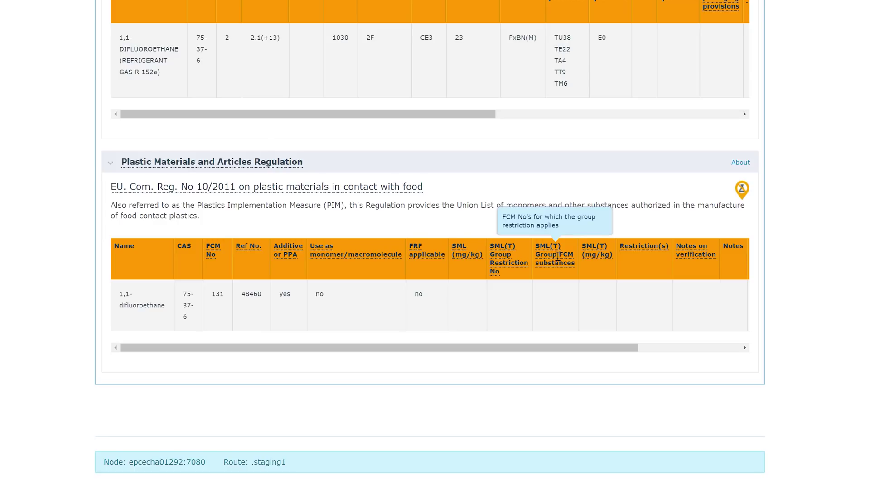
Step: Open the advanced search for chemicals from Information on Chemicals and expand its Regulatory context criteria
{"action": "scroll", "coordinate": [558, 256], "scroll_direction": "up", "scroll_amount": 15}
{"action": "scroll", "coordinate": [553, 272], "scroll_direction": "up", "scroll_amount": 4}
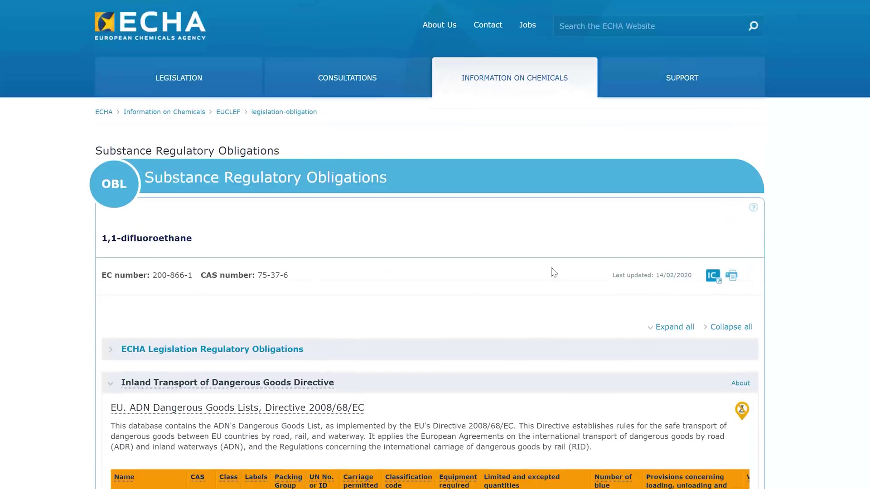
{"action": "left_click", "coordinate": [499, 89]}
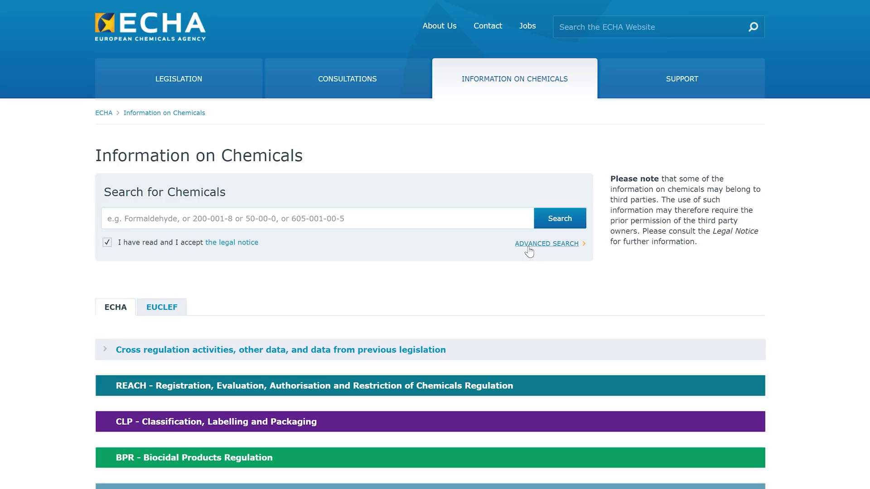
{"action": "left_click", "coordinate": [529, 251]}
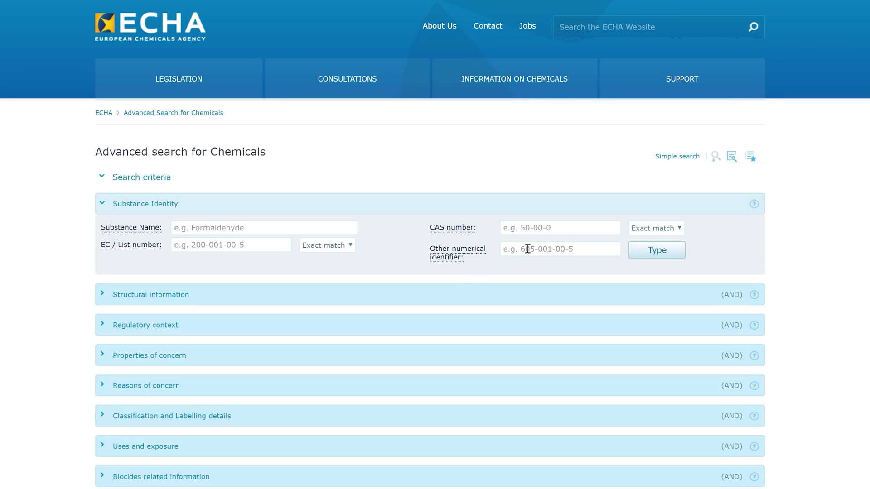
{"action": "scroll", "coordinate": [264, 306], "scroll_direction": "down", "scroll_amount": 1}
{"action": "left_click", "coordinate": [179, 271]}
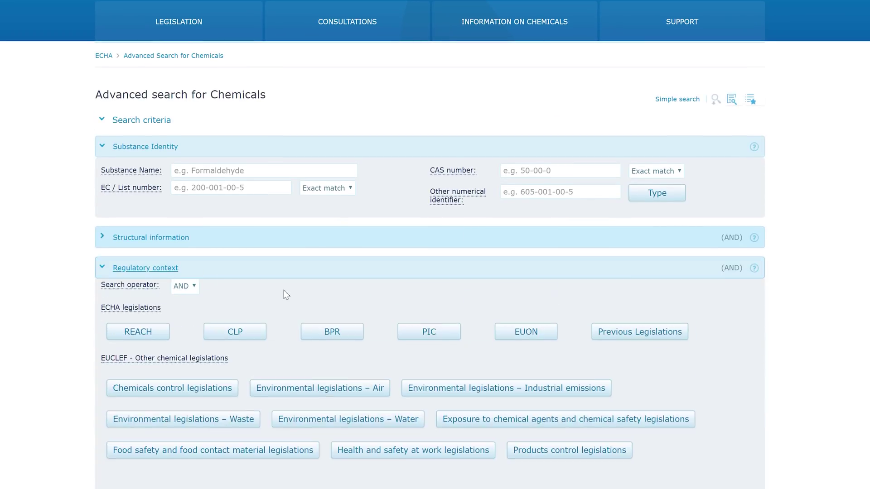
{"action": "scroll", "coordinate": [286, 295], "scroll_direction": "down", "scroll_amount": 1}
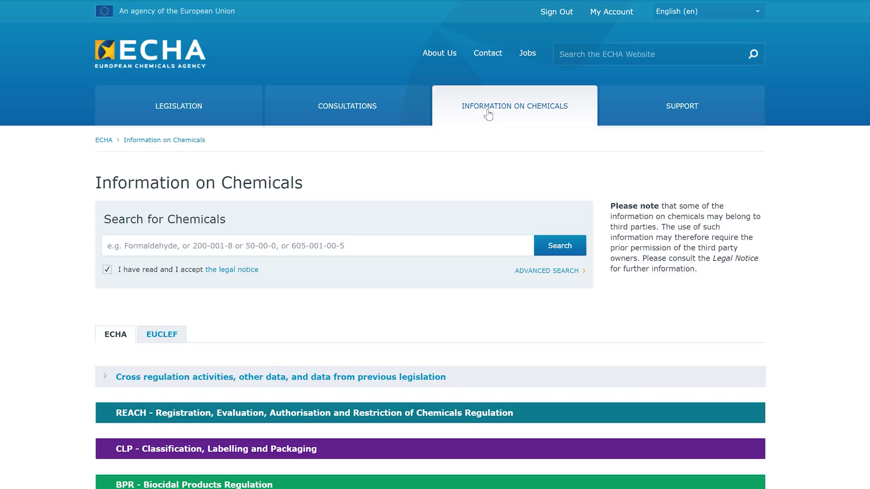
Step: Return to the Information on Chemicals page and show its EUCLEF section
{"action": "scroll", "coordinate": [420, 193], "scroll_direction": "down", "scroll_amount": 3}
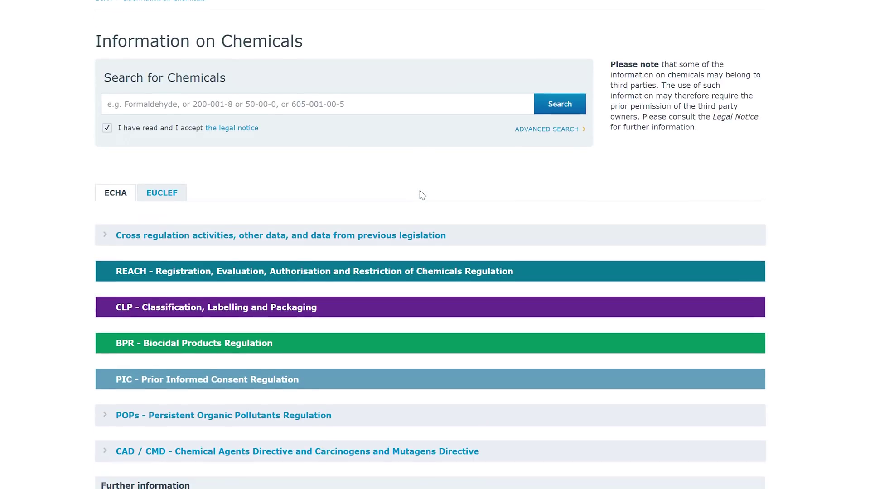
{"action": "left_click", "coordinate": [166, 195]}
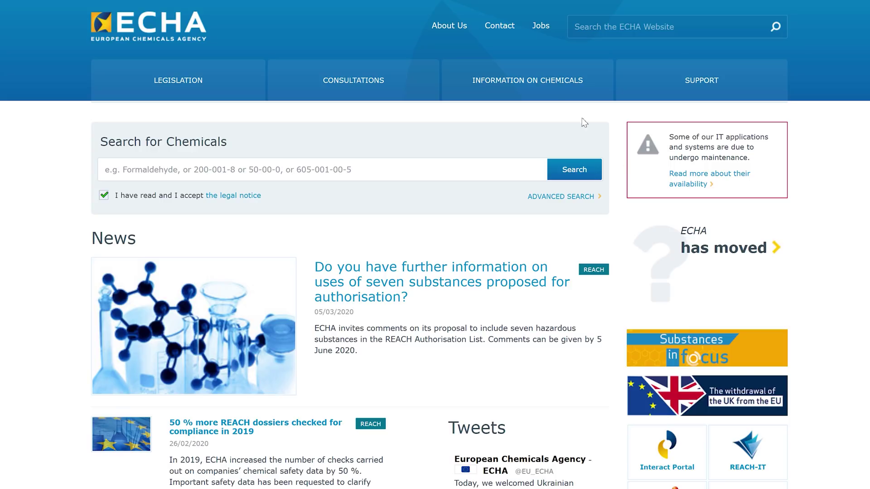
Step: Open ECHA's Contact page and go to the EUCLEF contact form for industry or the general public
{"action": "left_click", "coordinate": [494, 29]}
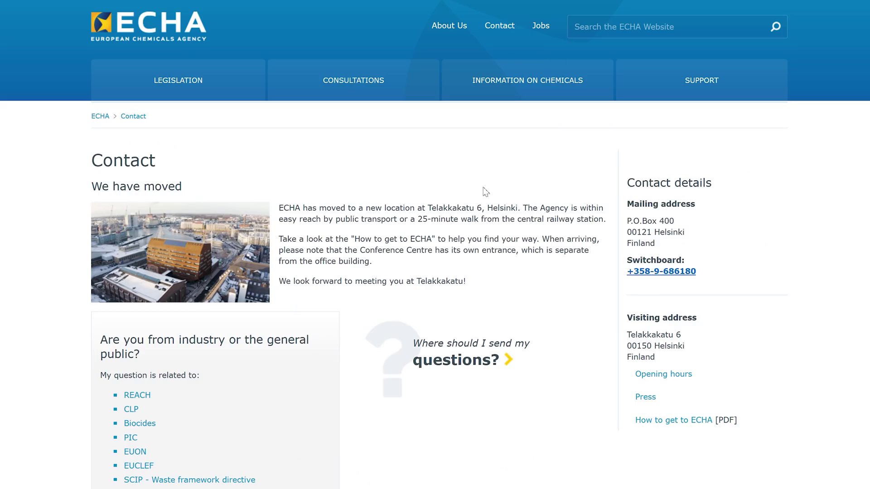
{"action": "scroll", "coordinate": [485, 192], "scroll_direction": "down", "scroll_amount": 2}
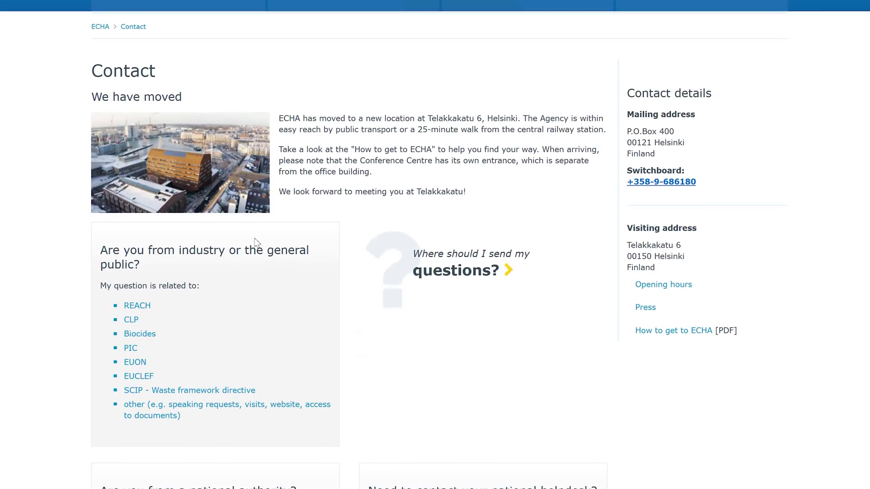
{"action": "left_click", "coordinate": [135, 379]}
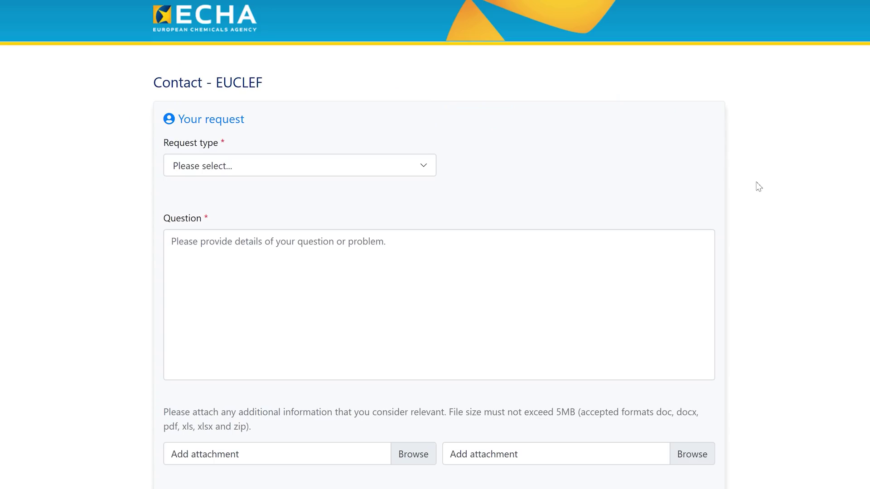
Step: Choose the request type "Chemical information published on ECHA's website" and view the options for Information published under, Category and Legislation
{"action": "left_click", "coordinate": [430, 171]}
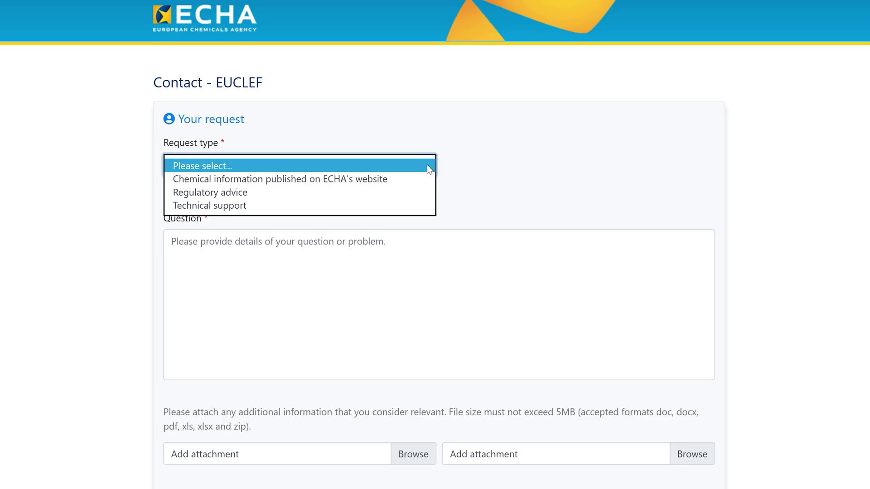
{"action": "left_click", "coordinate": [388, 183]}
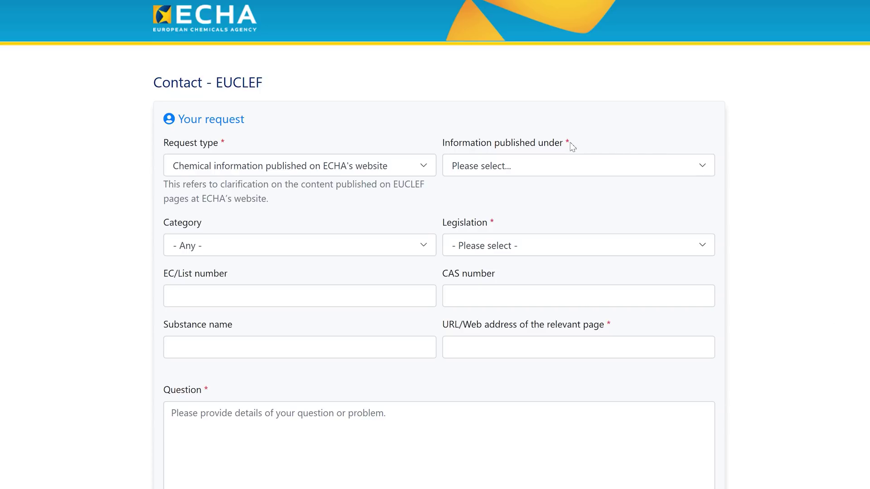
{"action": "left_click", "coordinate": [576, 167]}
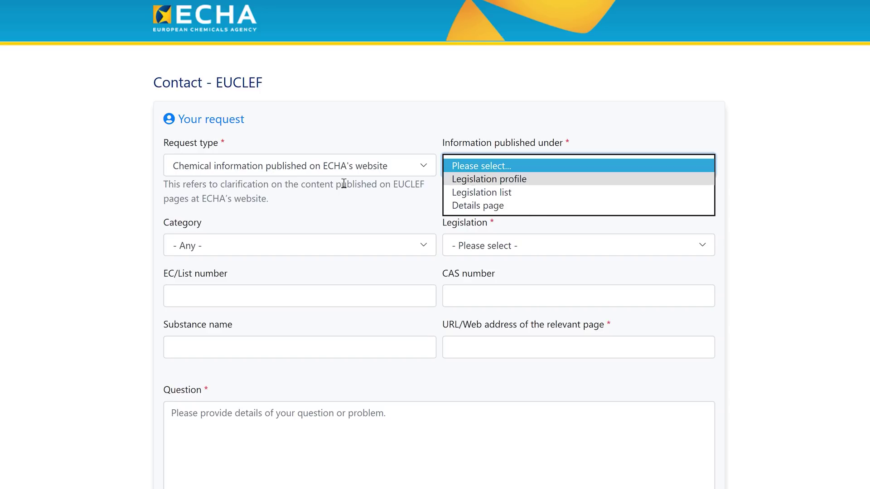
{"action": "left_click", "coordinate": [322, 194]}
{"action": "left_click", "coordinate": [374, 250]}
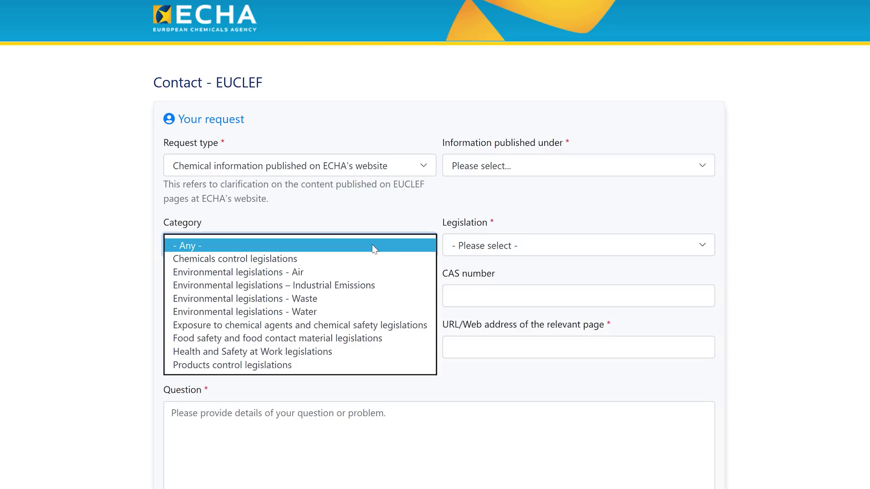
{"action": "left_click", "coordinate": [393, 228]}
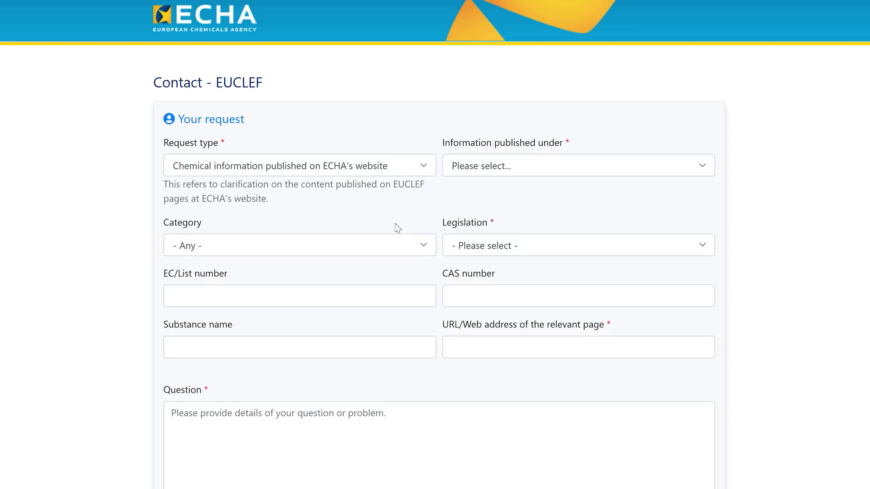
{"action": "left_click", "coordinate": [477, 251]}
{"action": "scroll", "coordinate": [476, 389], "scroll_direction": "down", "scroll_amount": 5}
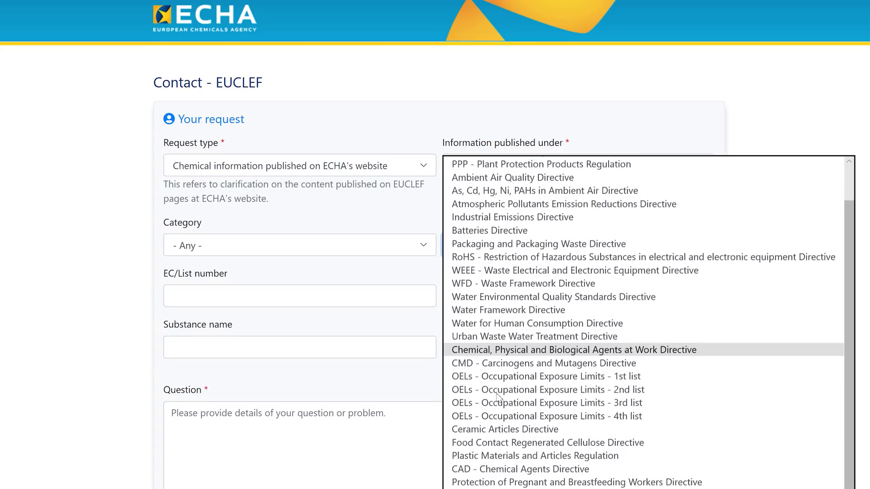
{"action": "left_click", "coordinate": [380, 279]}
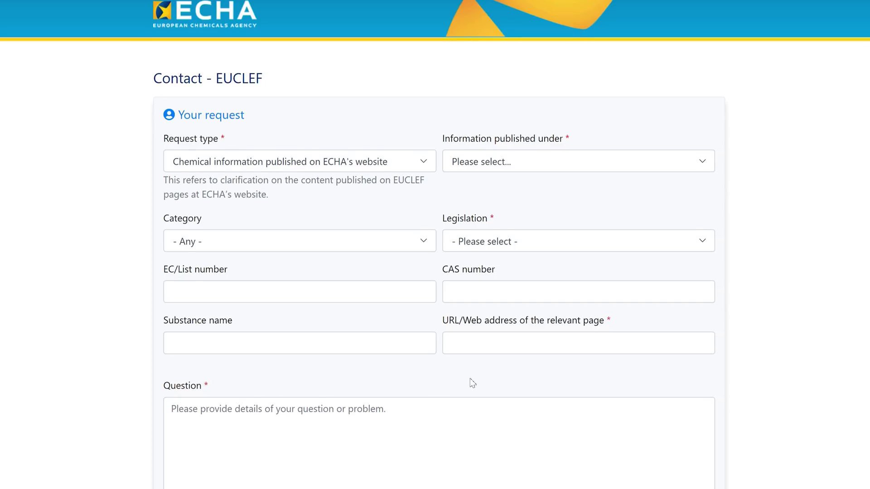
Step: Review the question, attachment and contact details fields for the chemical information request
{"action": "scroll", "coordinate": [471, 383], "scroll_direction": "down", "scroll_amount": 3}
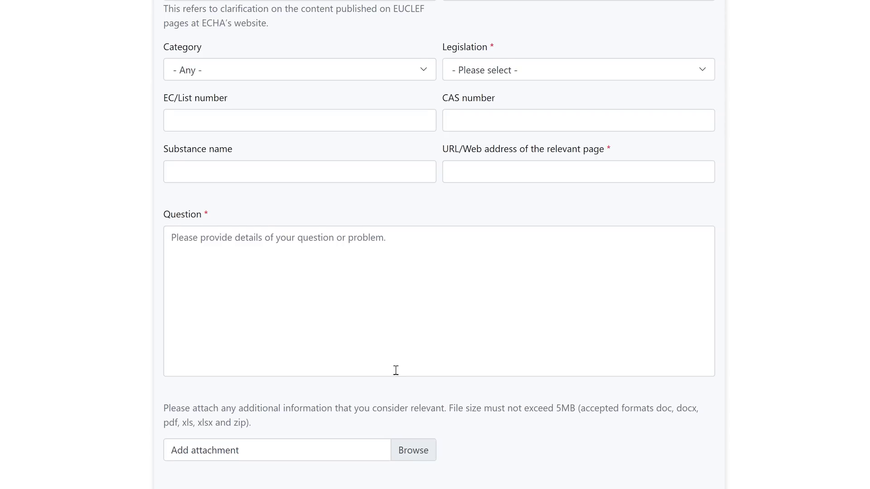
{"action": "scroll", "coordinate": [427, 380], "scroll_direction": "down", "scroll_amount": 3}
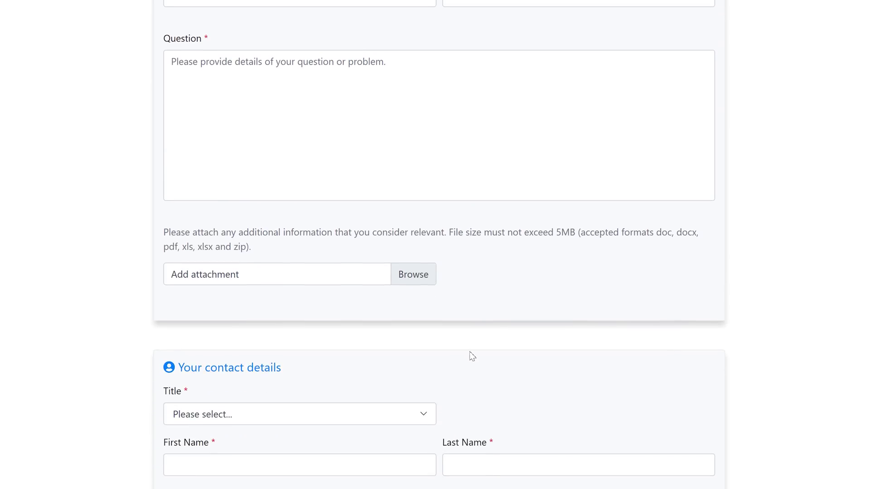
{"action": "scroll", "coordinate": [517, 290], "scroll_direction": "down", "scroll_amount": 5}
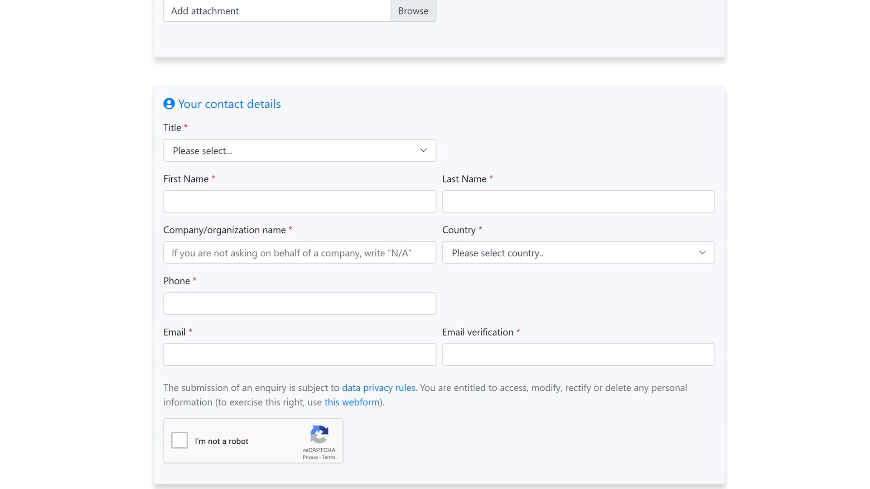
{"action": "scroll", "coordinate": [675, 418], "scroll_direction": "up", "scroll_amount": 10}
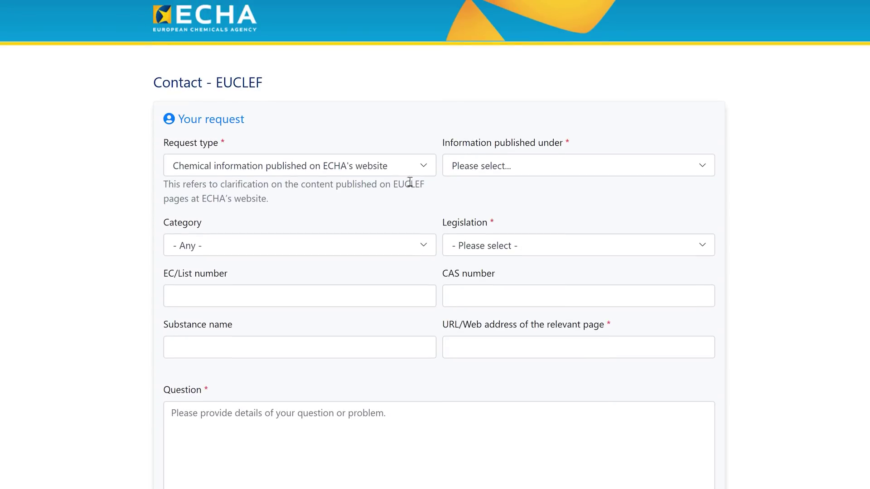
Step: Switch the request type to Regulatory advice and review the form's request and contact details fields
{"action": "left_click", "coordinate": [414, 176]}
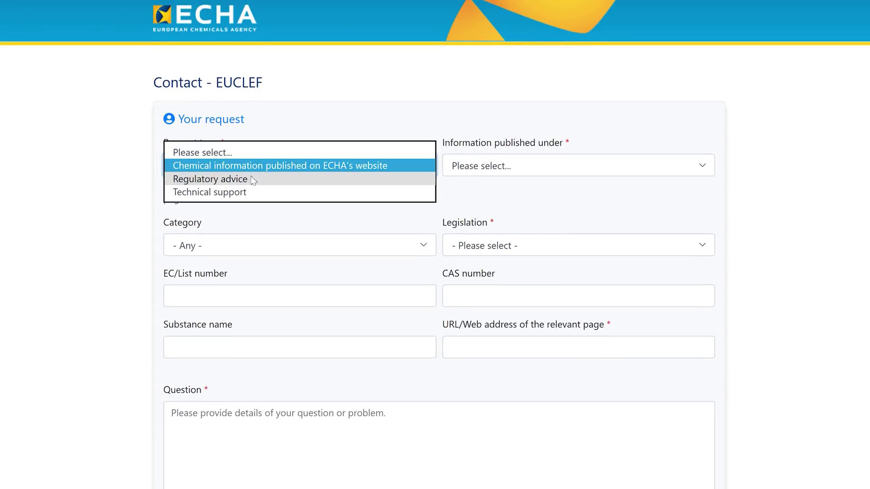
{"action": "left_click", "coordinate": [236, 181]}
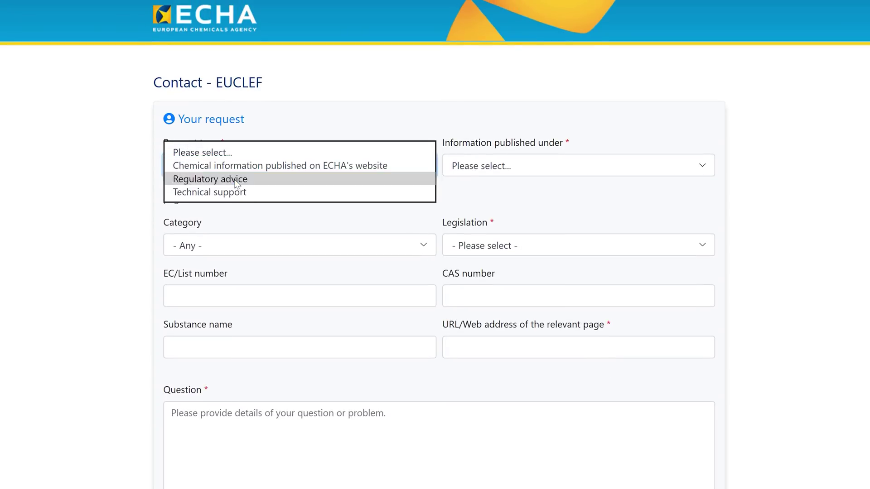
{"action": "left_click", "coordinate": [235, 182]}
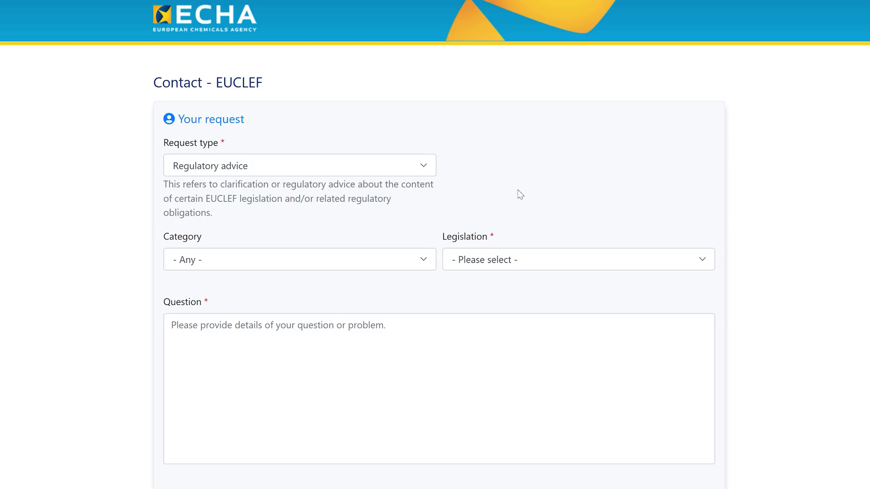
{"action": "scroll", "coordinate": [519, 195], "scroll_direction": "down", "scroll_amount": 2}
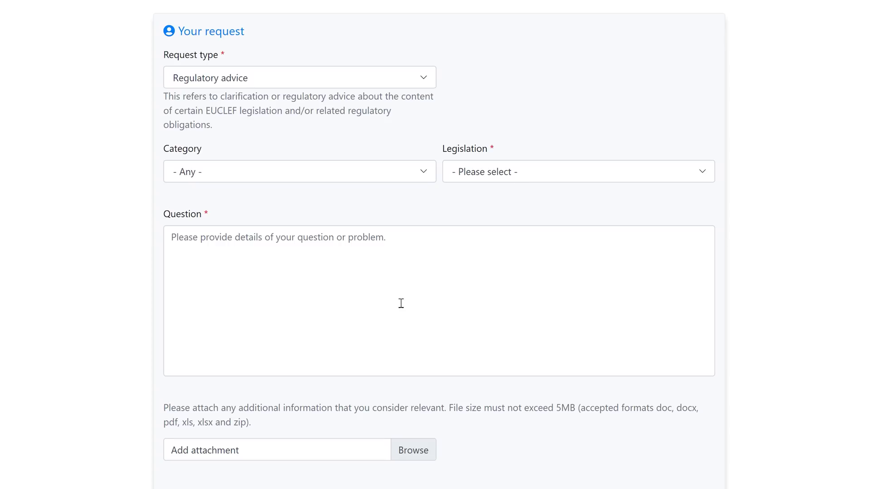
{"action": "scroll", "coordinate": [401, 303], "scroll_direction": "down", "scroll_amount": 8}
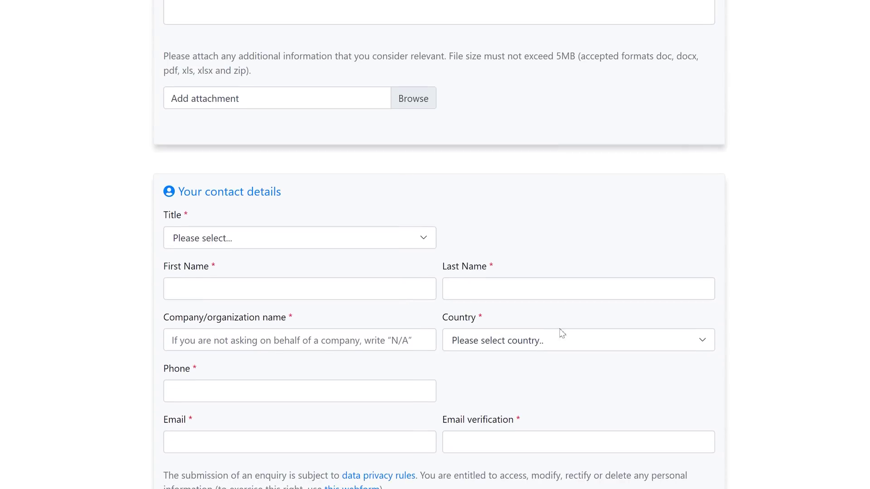
{"action": "scroll", "coordinate": [690, 333], "scroll_direction": "down", "scroll_amount": 3}
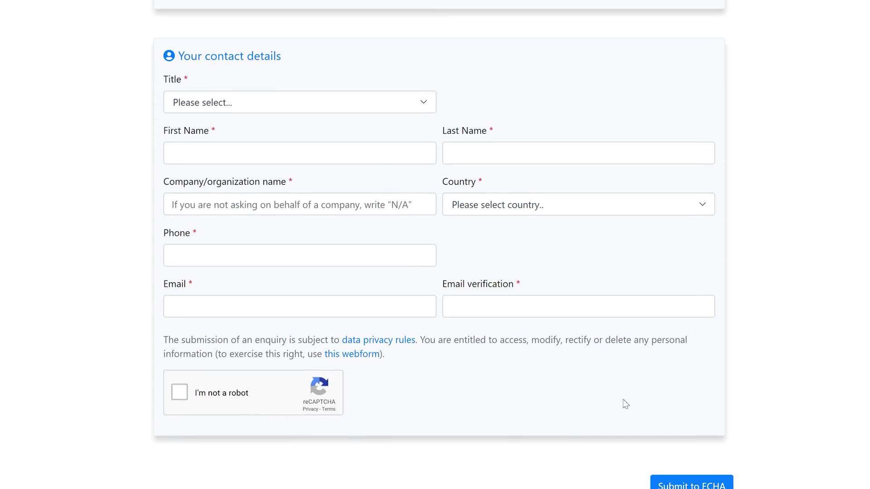
{"action": "scroll", "coordinate": [631, 408], "scroll_direction": "up", "scroll_amount": 11}
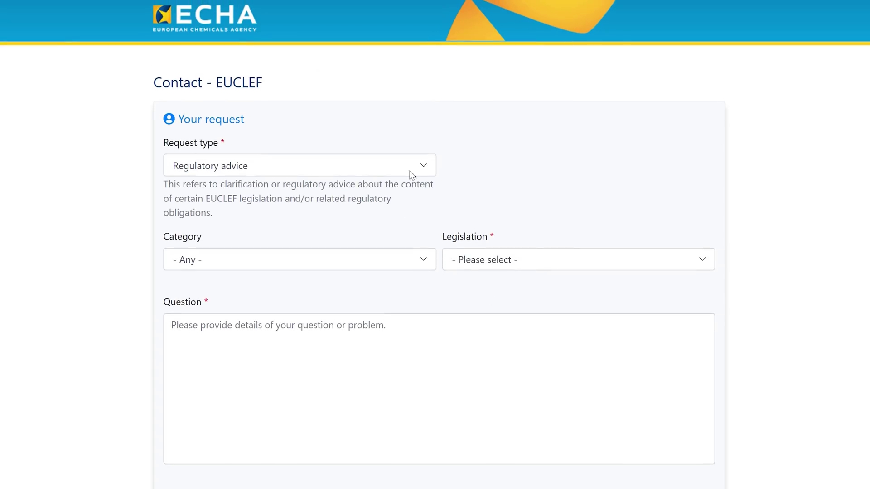
Step: Set the request type to Technical support and review the question, attachment and contact details fields
{"action": "left_click", "coordinate": [410, 171]}
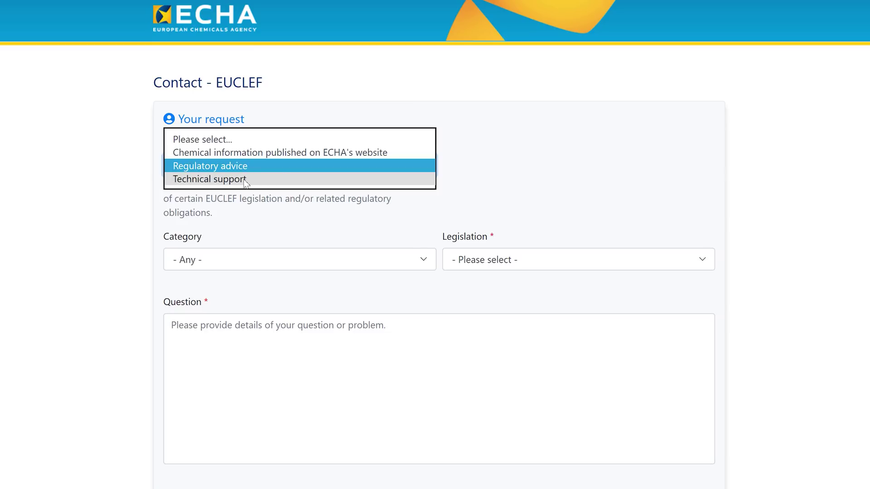
{"action": "left_click", "coordinate": [399, 185]}
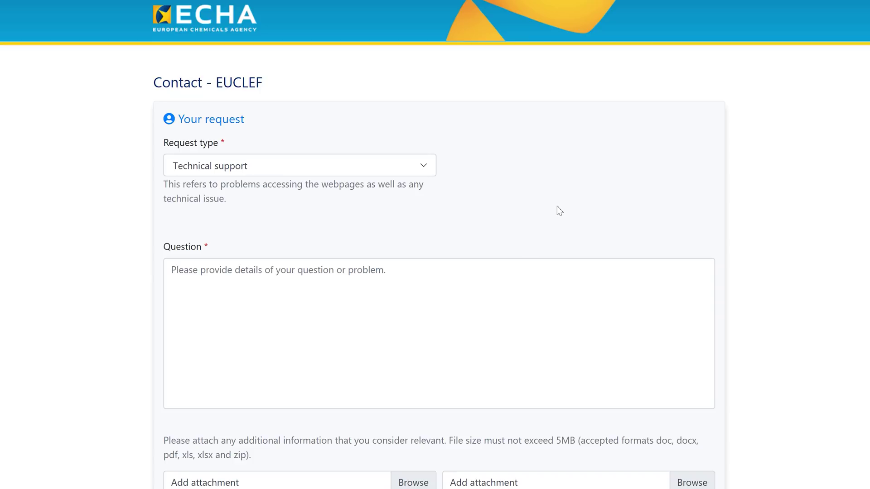
{"action": "scroll", "coordinate": [546, 224], "scroll_direction": "down", "scroll_amount": 2}
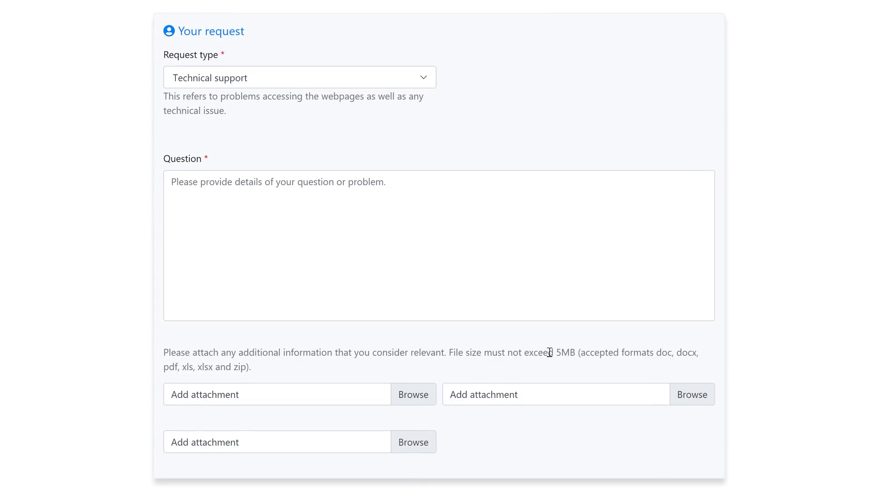
{"action": "scroll", "coordinate": [549, 353], "scroll_direction": "down", "scroll_amount": 10}
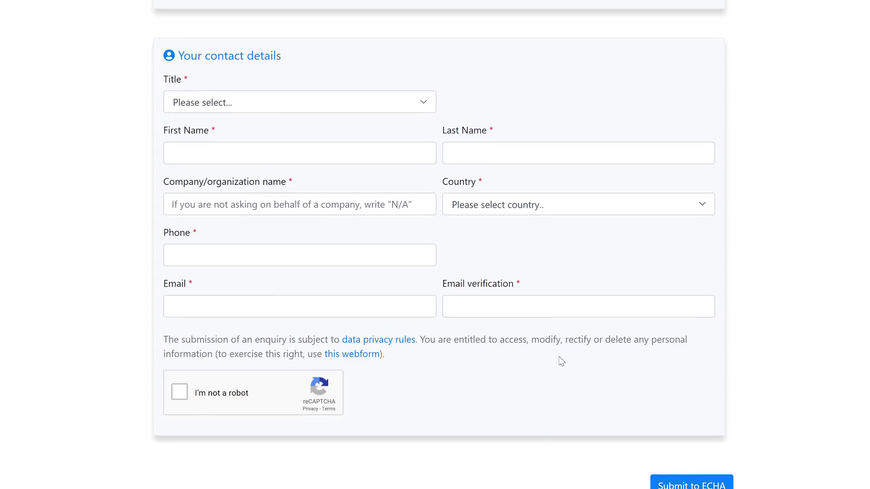
{"action": "scroll", "coordinate": [566, 363], "scroll_direction": "up", "scroll_amount": 12}
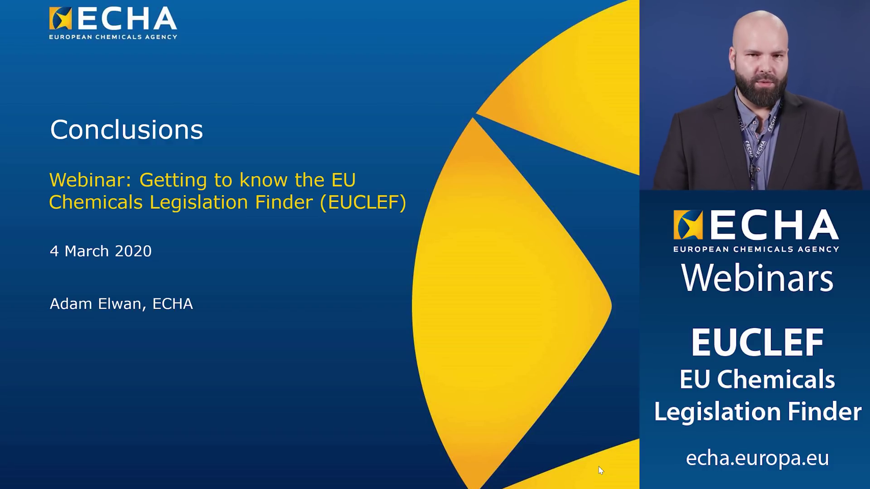
{"action": "key", "text": "Right"}
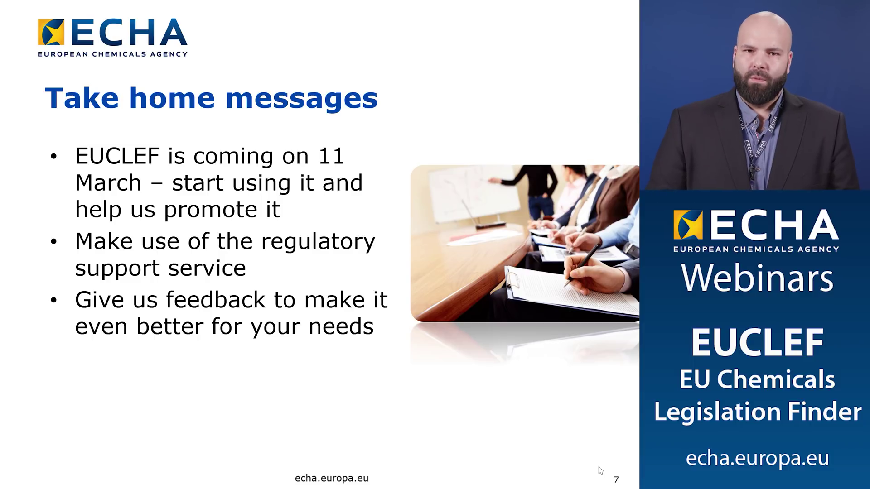